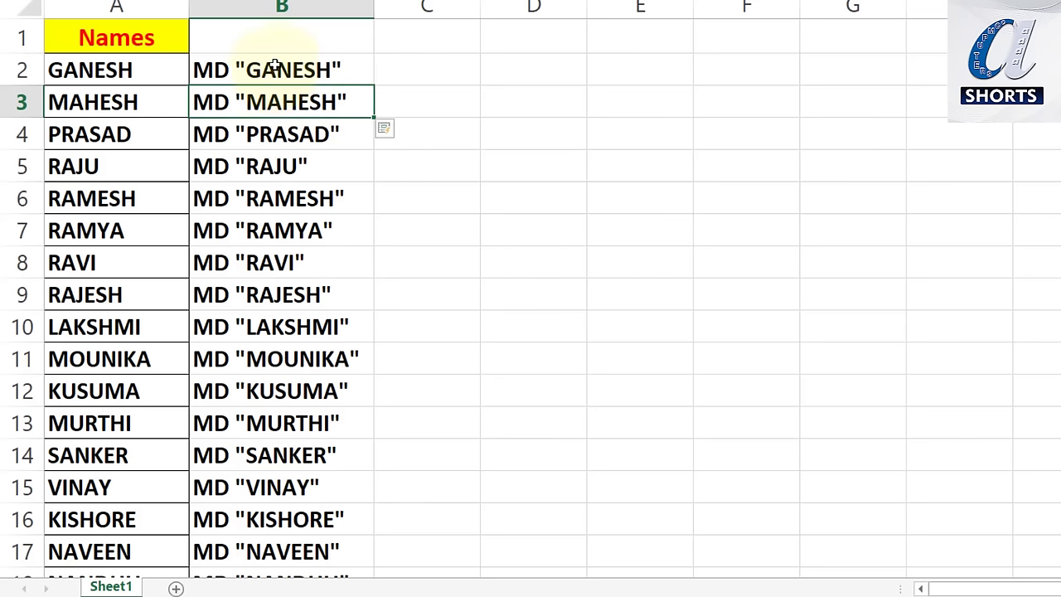
- Copy the MD commands for all listed names in B2:B26
{"action": "left_click", "coordinate": [292, 77]}
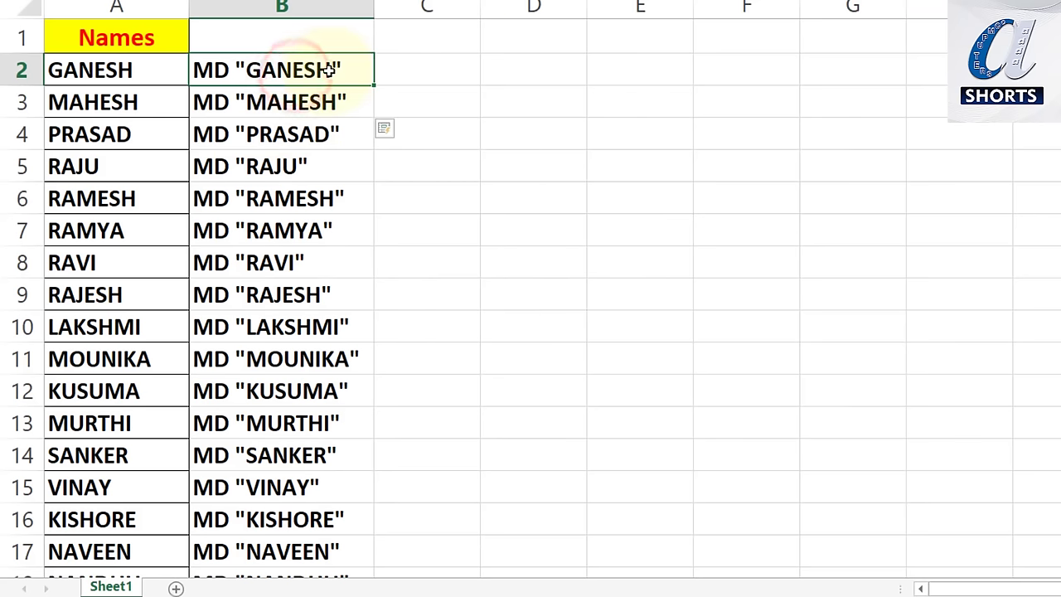
{"action": "key", "text": "ctrl+shift+Down"}
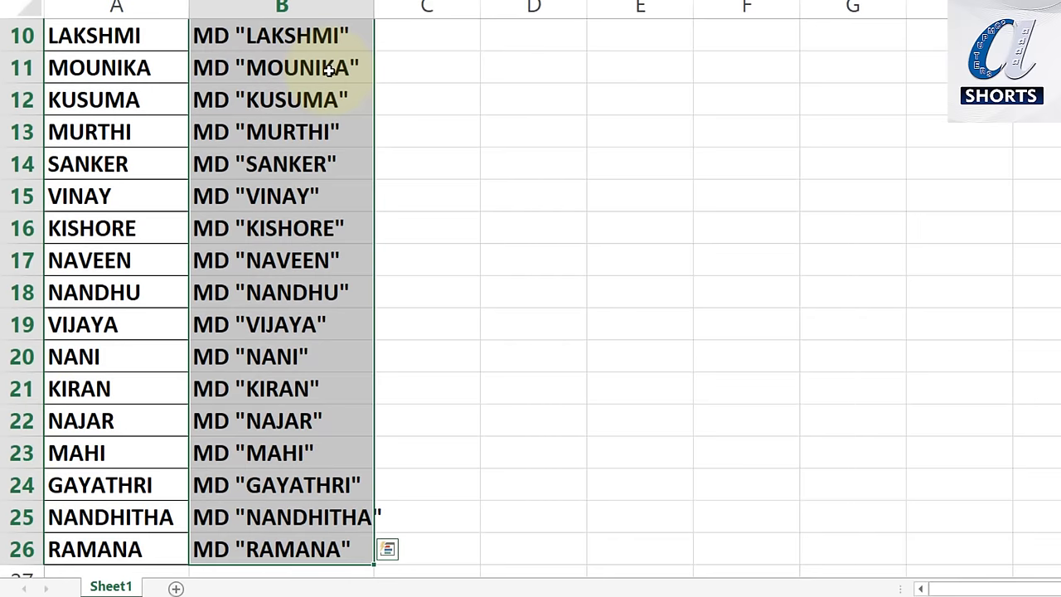
{"action": "key", "text": "ctrl+c"}
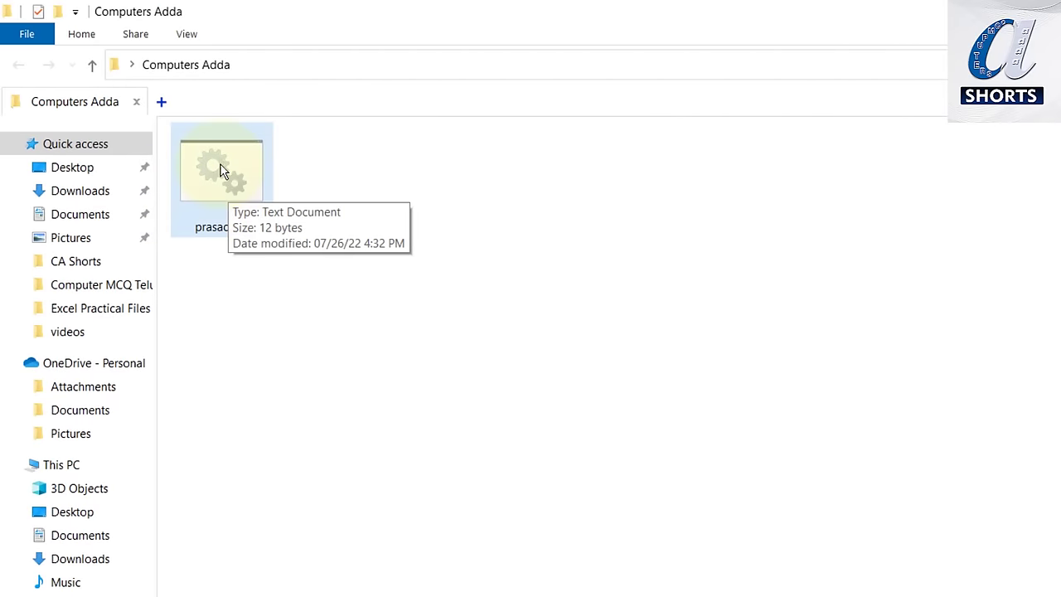
- Switch to File Explorer, open prasad.bat for editing in Notepad, and replace its contents with the copied MD commands, saving the file
{"action": "left_click", "coordinate": [220, 171]}
{"action": "right_click", "coordinate": [220, 170]}
{"action": "left_click", "coordinate": [266, 204]}
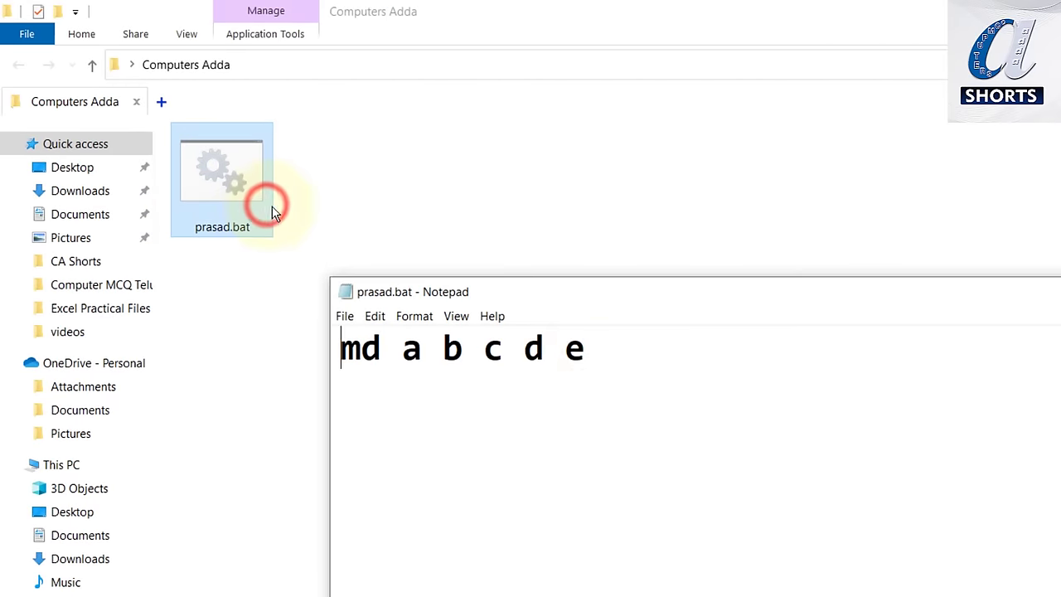
{"action": "left_click_drag", "start_coordinate": [588, 348], "coordinate": [325, 351]}
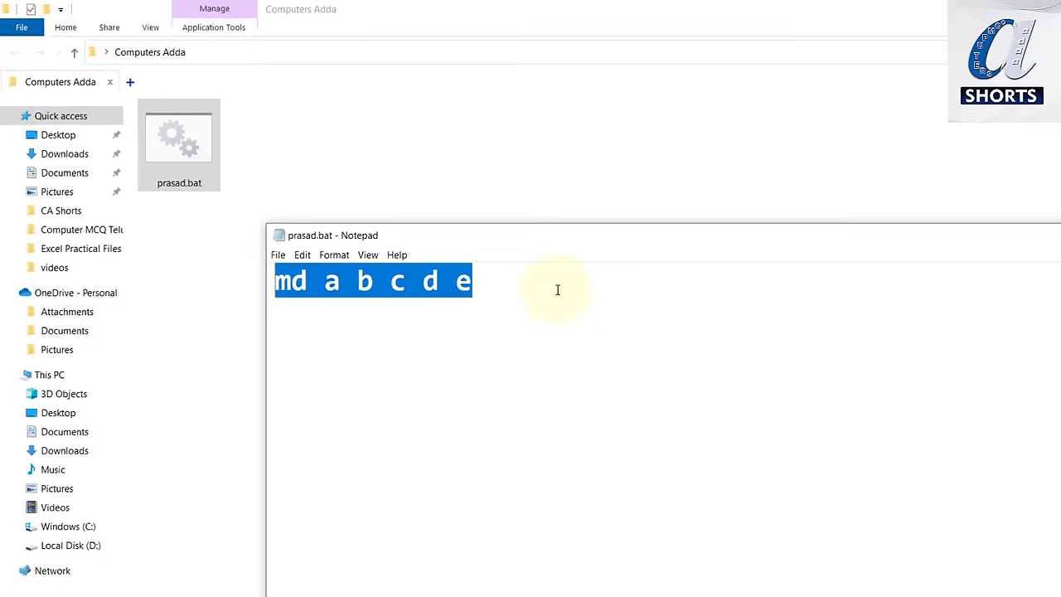
{"action": "key", "text": "Delete"}
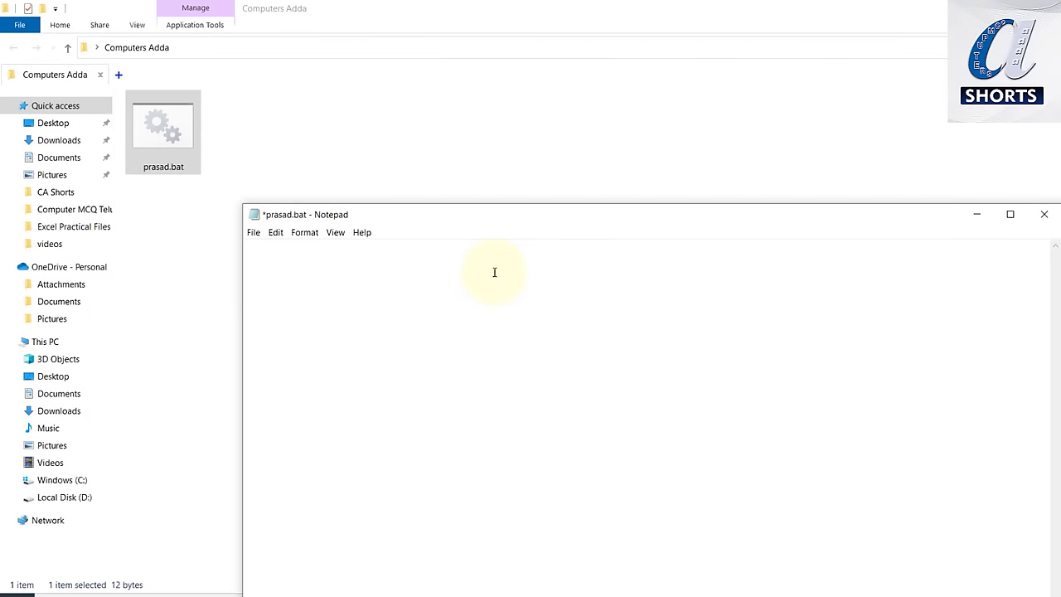
{"action": "key", "text": "ctrl+v"}
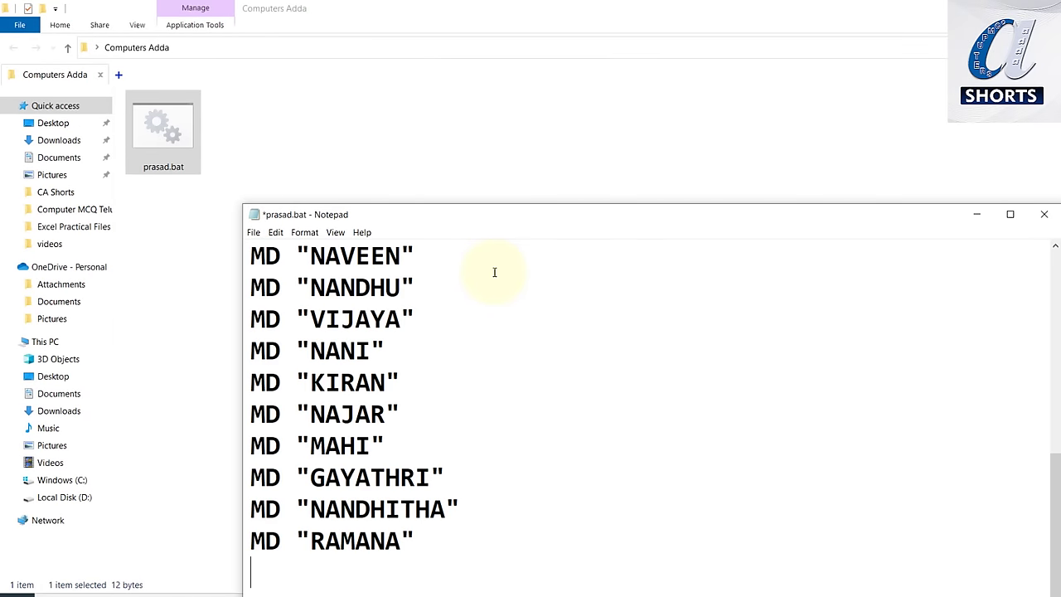
{"action": "scroll", "coordinate": [365, 394], "scroll_direction": "up", "scroll_amount": 5}
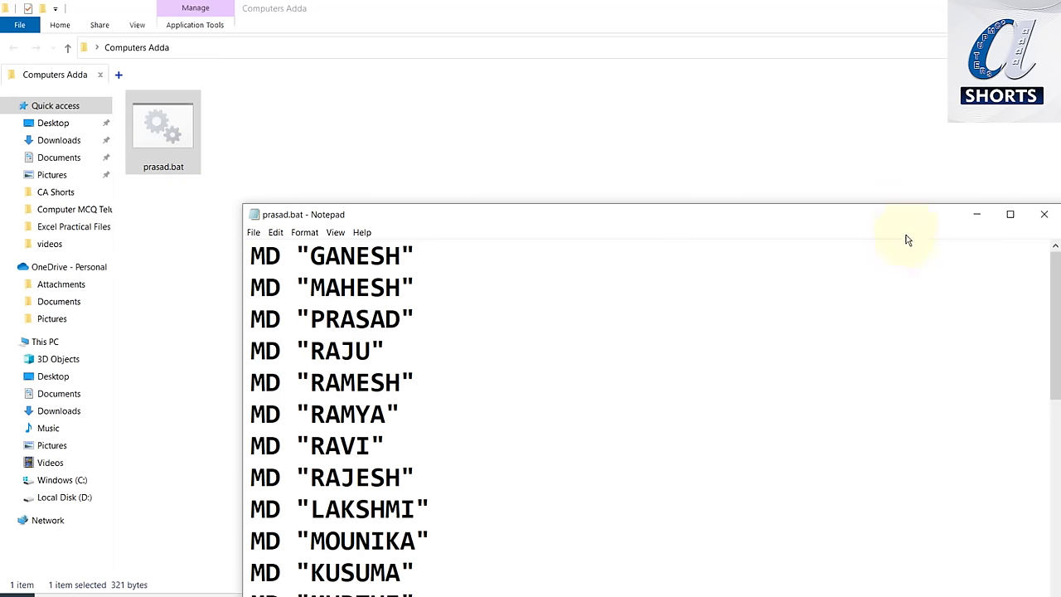
- Close the batch file's editor and run prasad.bat to create one folder per listed name
{"action": "left_click", "coordinate": [1045, 215]}
{"action": "left_click", "coordinate": [519, 208]}
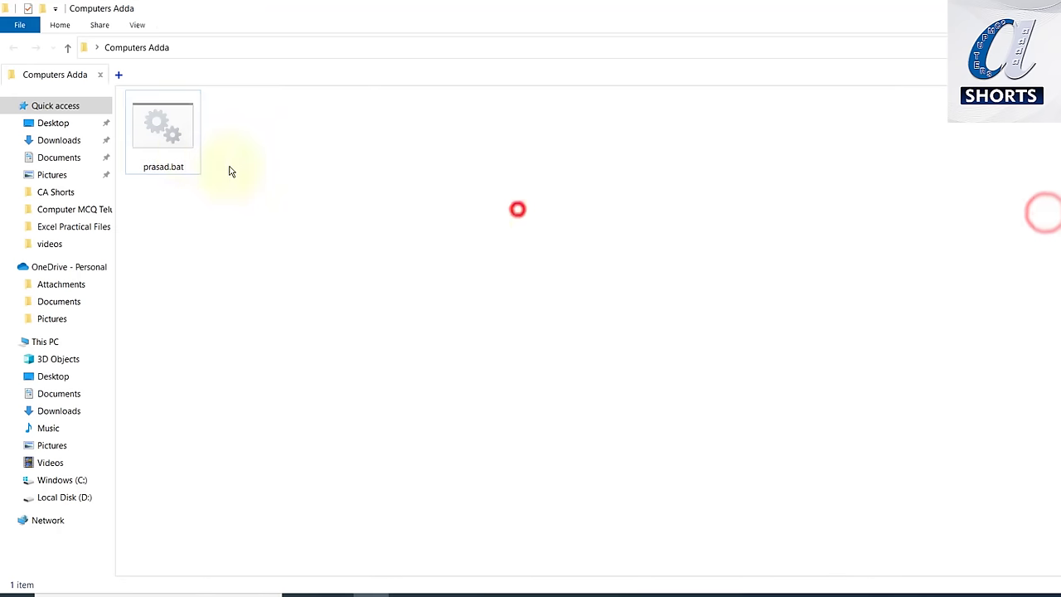
{"action": "double_click", "coordinate": [164, 137]}
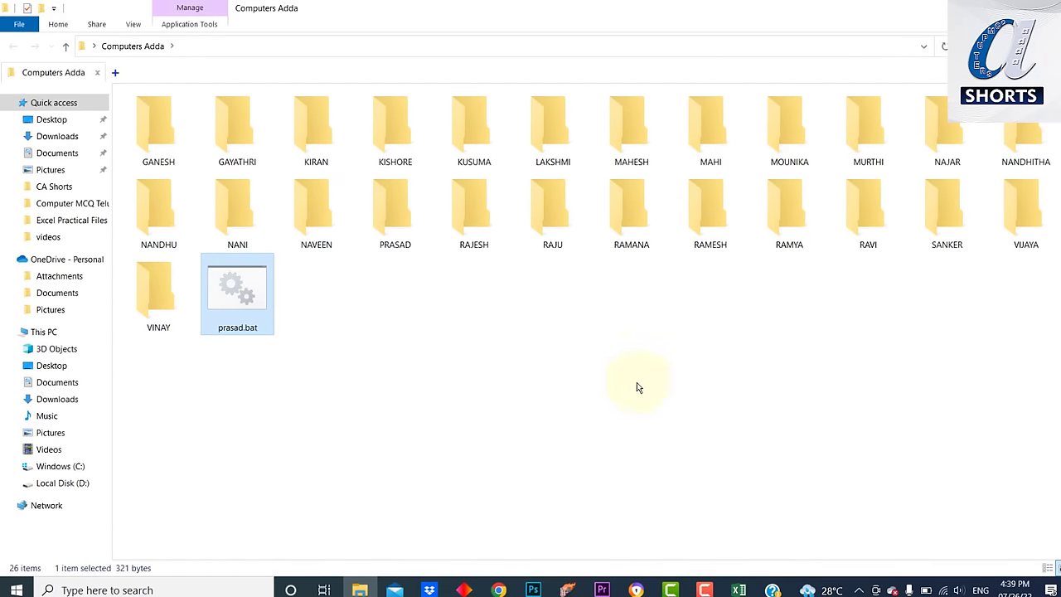
- Check the name list in Excel, and examine the subfolders inside two of the name folders in Computers Adda
{"action": "left_click", "coordinate": [738, 589]}
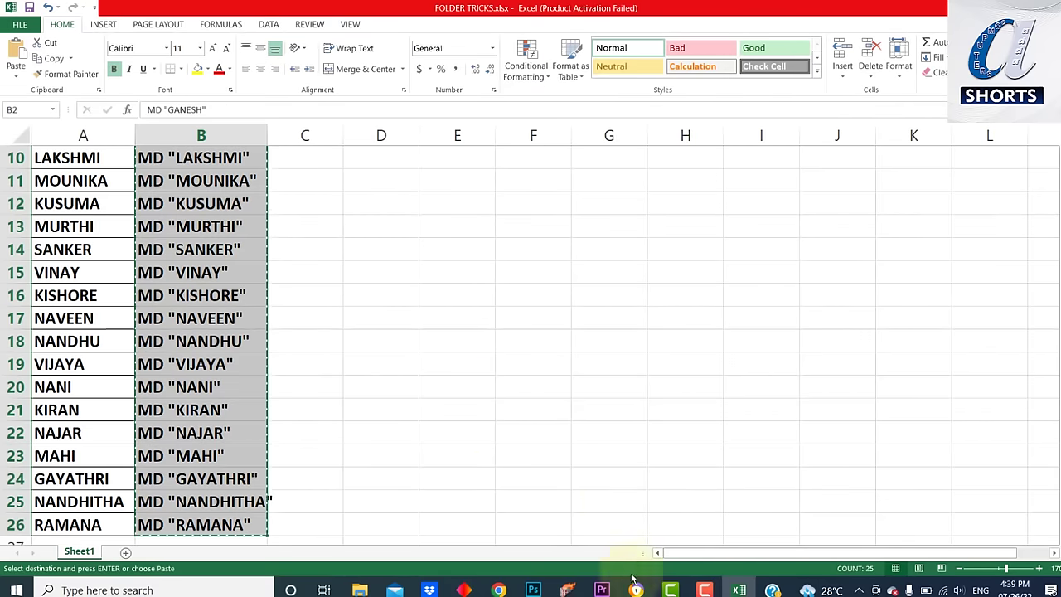
{"action": "left_click", "coordinate": [360, 589]}
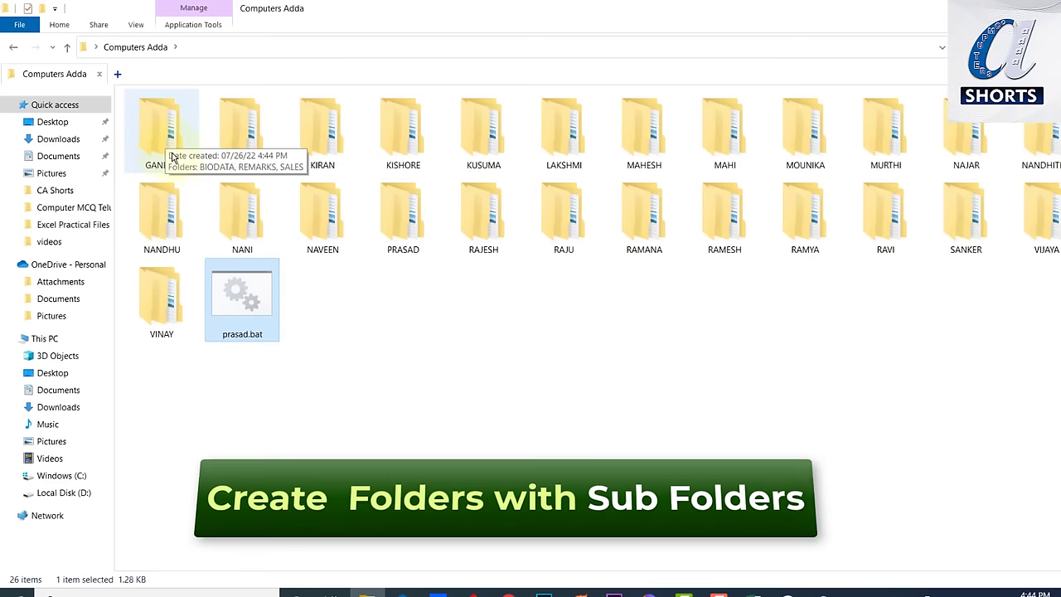
{"action": "double_click", "coordinate": [485, 133]}
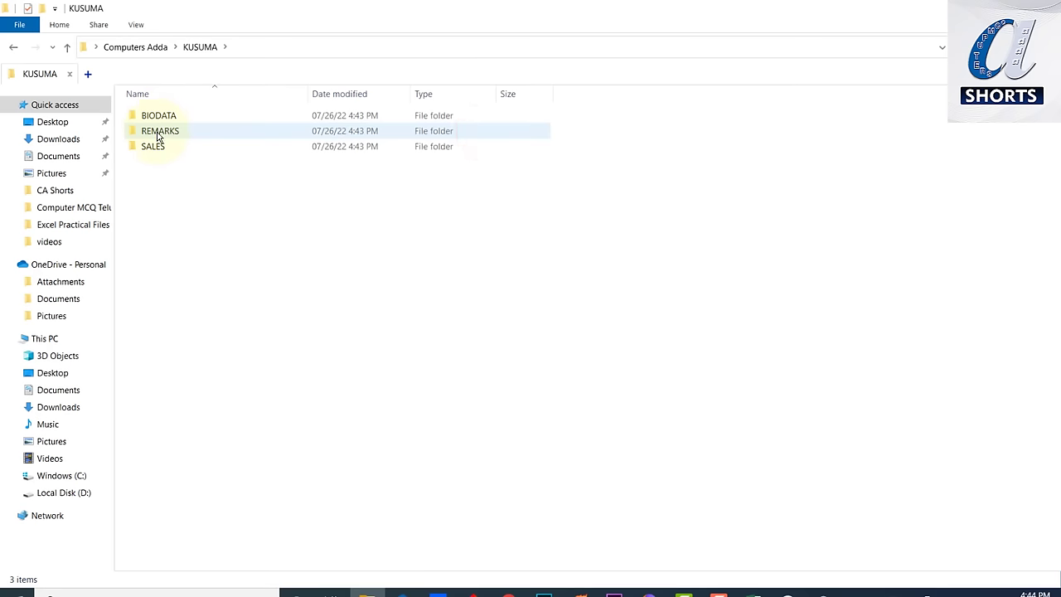
{"action": "left_click", "coordinate": [137, 48]}
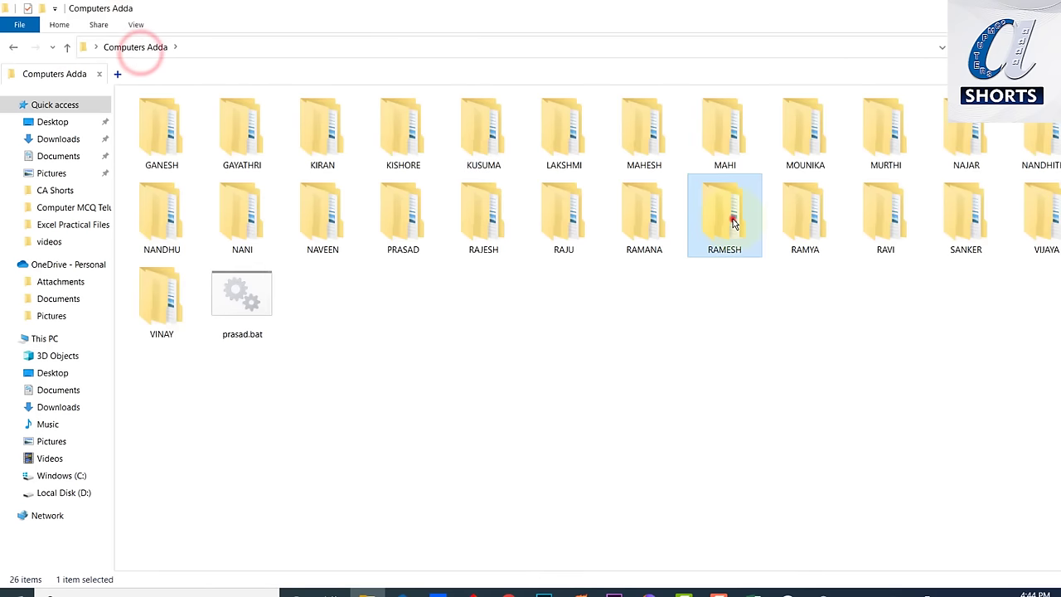
{"action": "double_click", "coordinate": [733, 218]}
{"action": "left_click", "coordinate": [147, 47]}
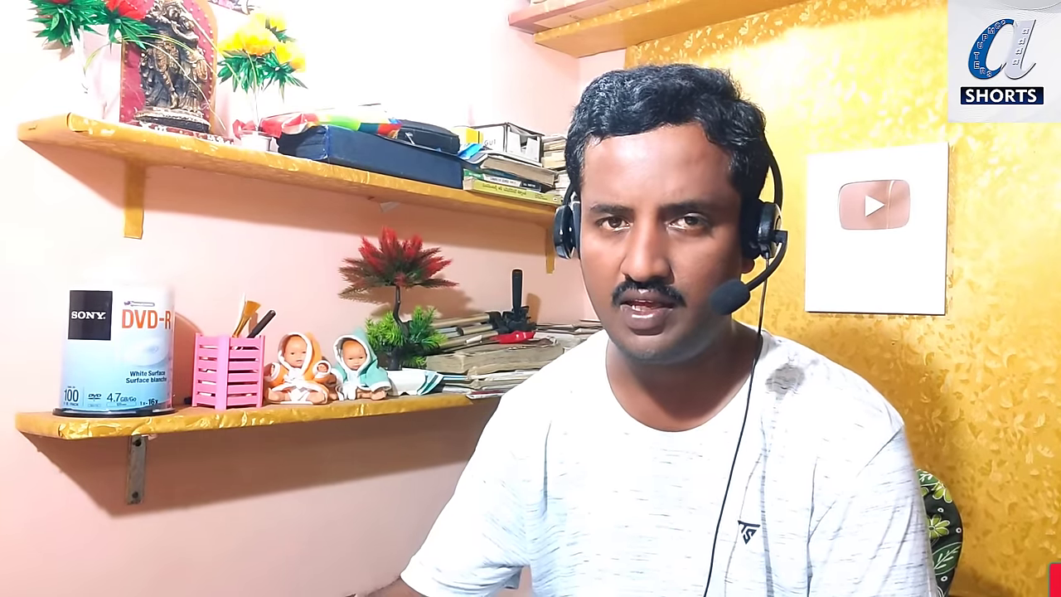
- In B2, enter an MD command with the first listed name's quoted /BIODATA path, and append two more copies of that path
{"action": "left_click_drag", "start_coordinate": [77, 180], "coordinate": [76, 386]}
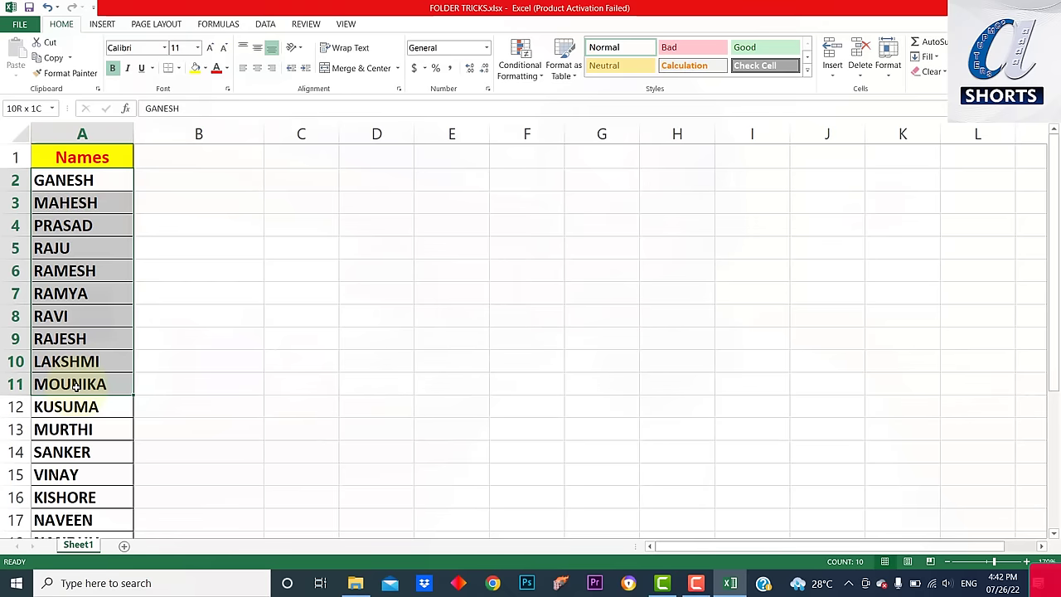
{"action": "left_click", "coordinate": [192, 180]}
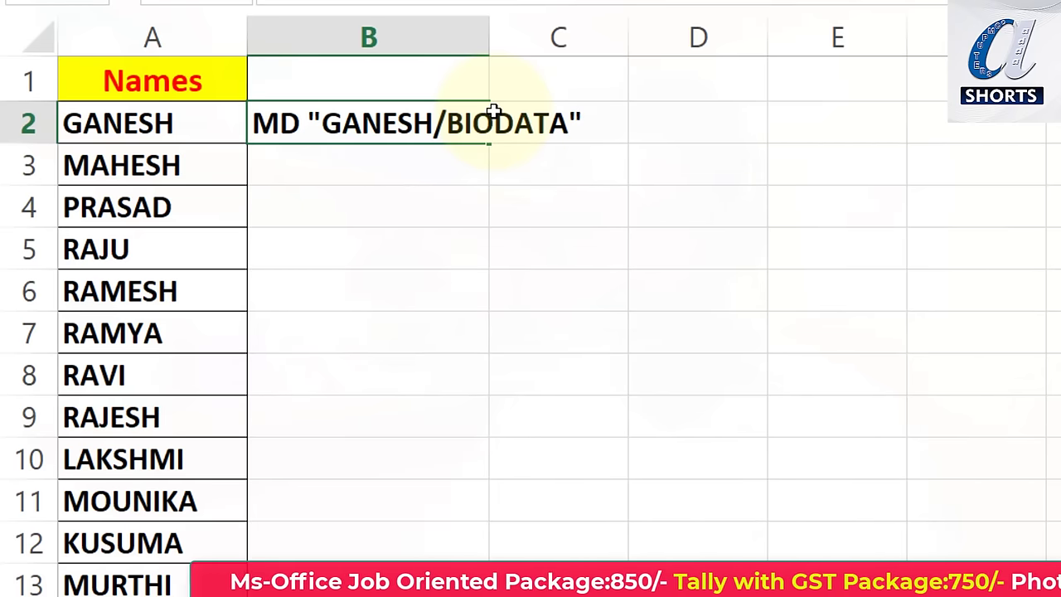
{"action": "left_click_drag", "start_coordinate": [311, 116], "coordinate": [592, 124]}
{"action": "key", "text": "ctrl+c"}
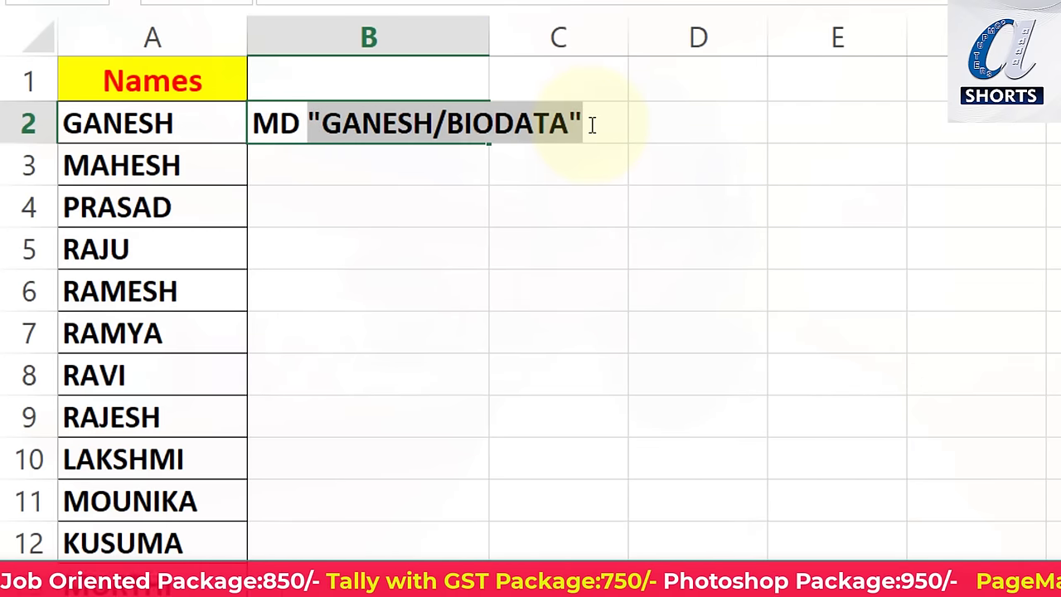
{"action": "left_click", "coordinate": [592, 118]}
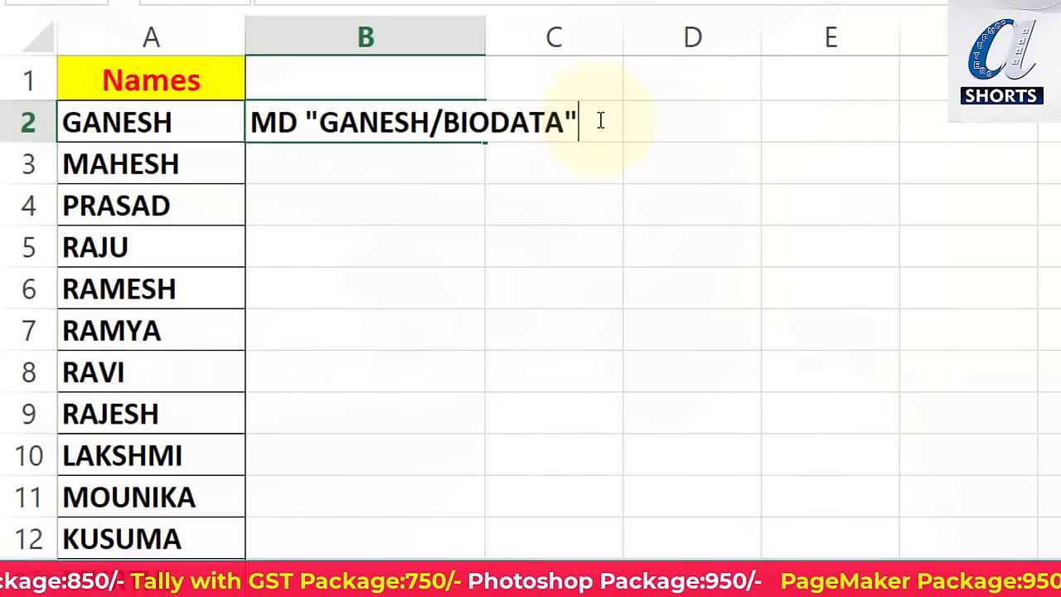
{"action": "key", "text": "ctrl+v"}
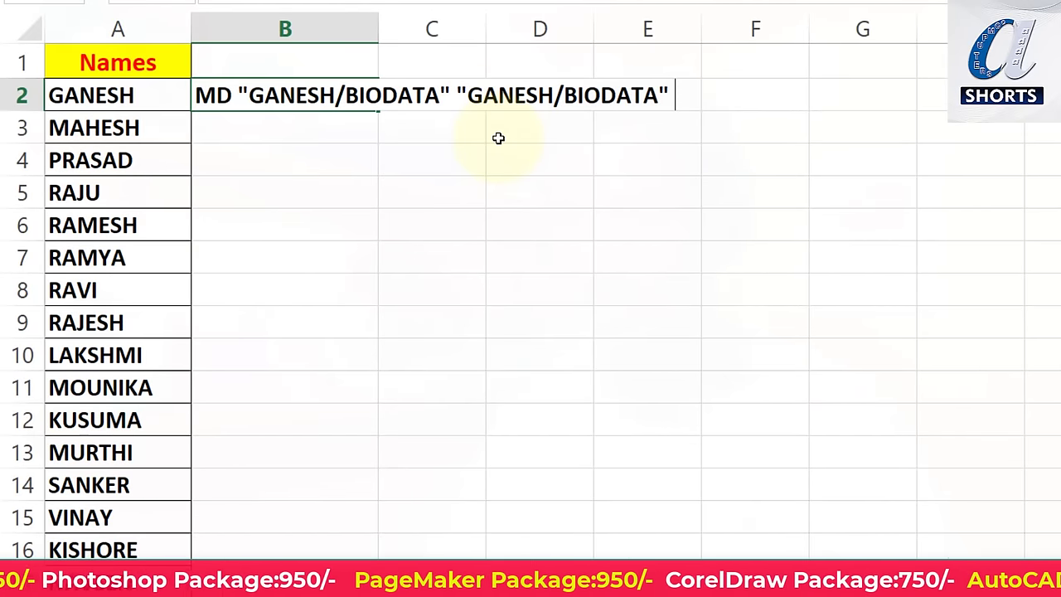
{"action": "key", "text": "ctrl+v"}
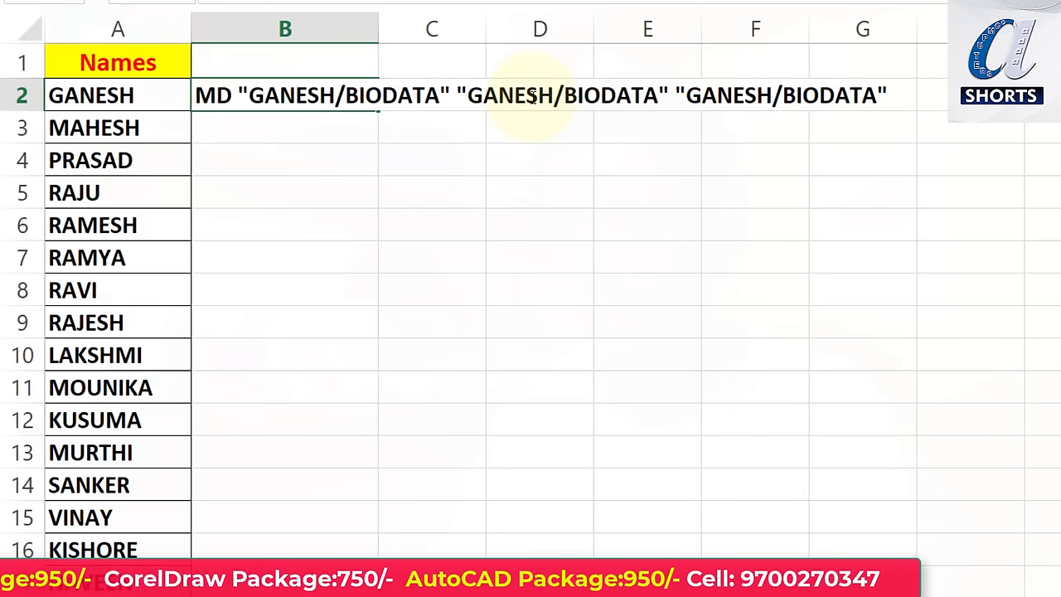
- Change the subfolder in B2's second path to SALES and in the third path to REMARKS
{"action": "left_click_drag", "start_coordinate": [562, 95], "coordinate": [659, 95]}
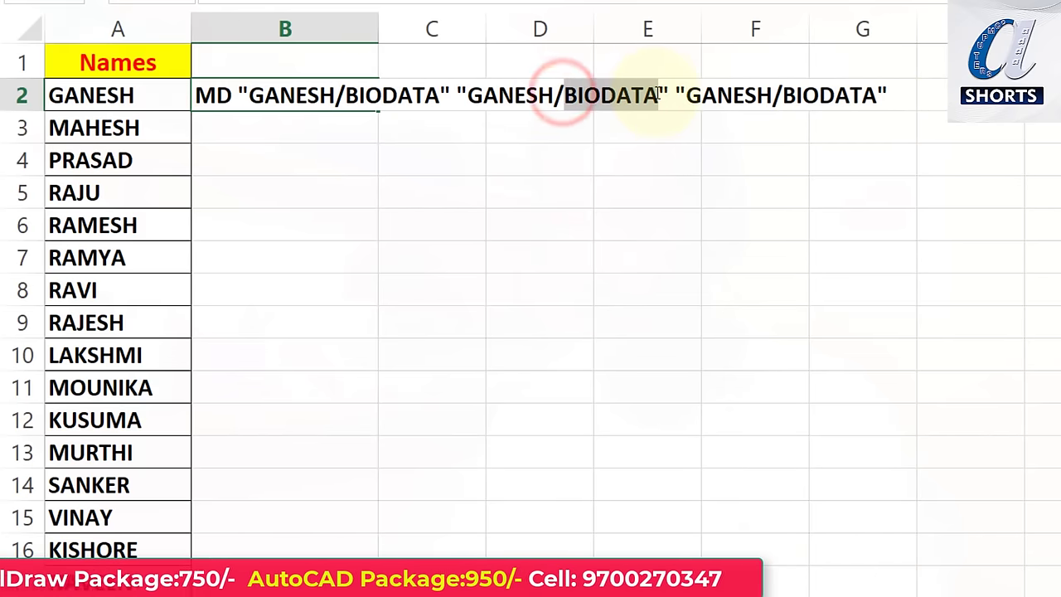
{"action": "type", "text": "SALE"}
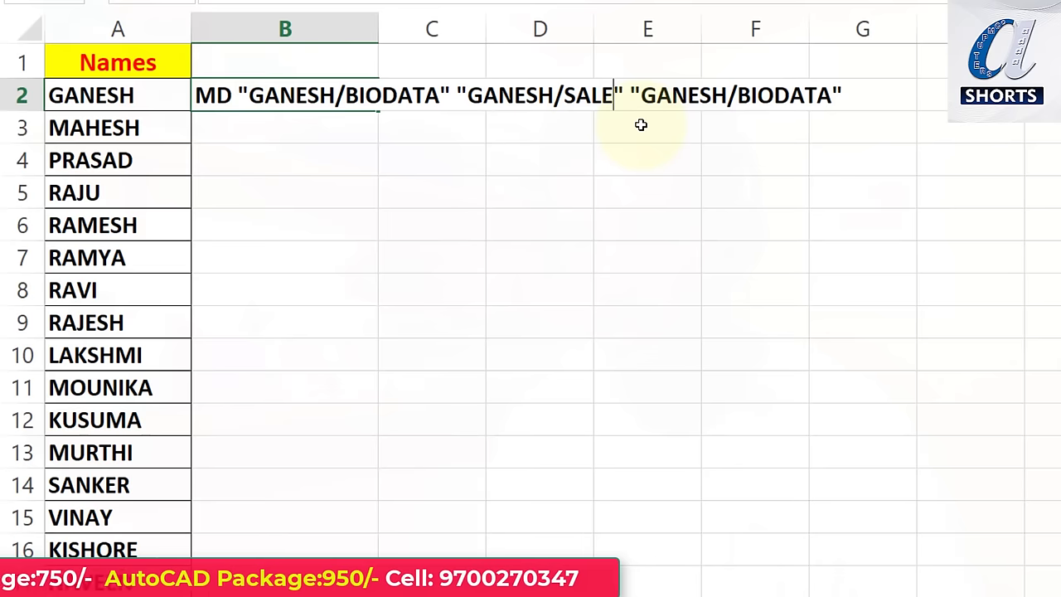
{"action": "type", "text": "S"}
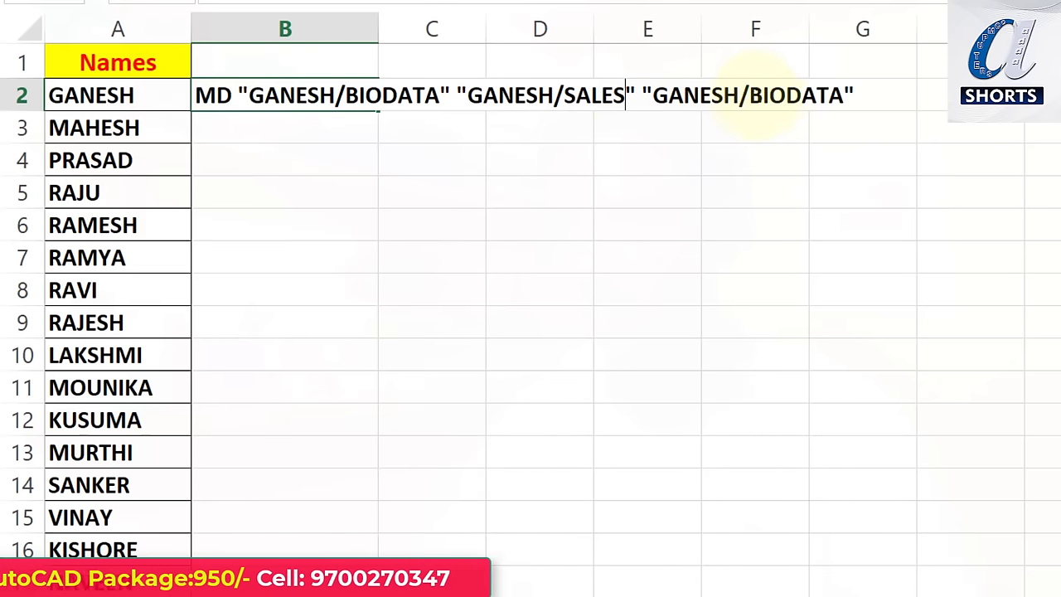
{"action": "left_click_drag", "start_coordinate": [749, 96], "coordinate": [843, 98]}
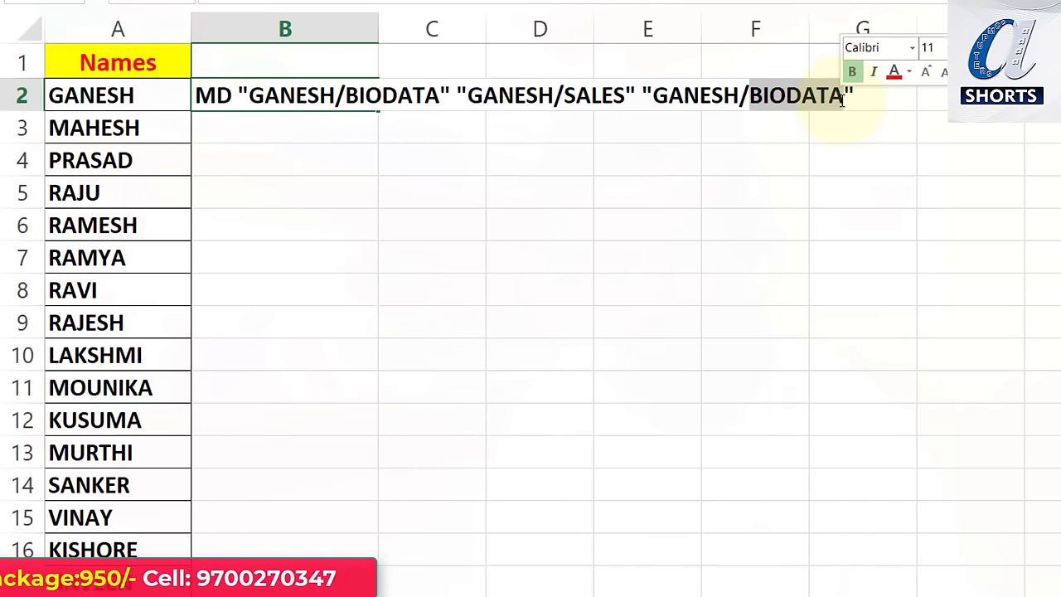
{"action": "type", "text": "REMARKS"}
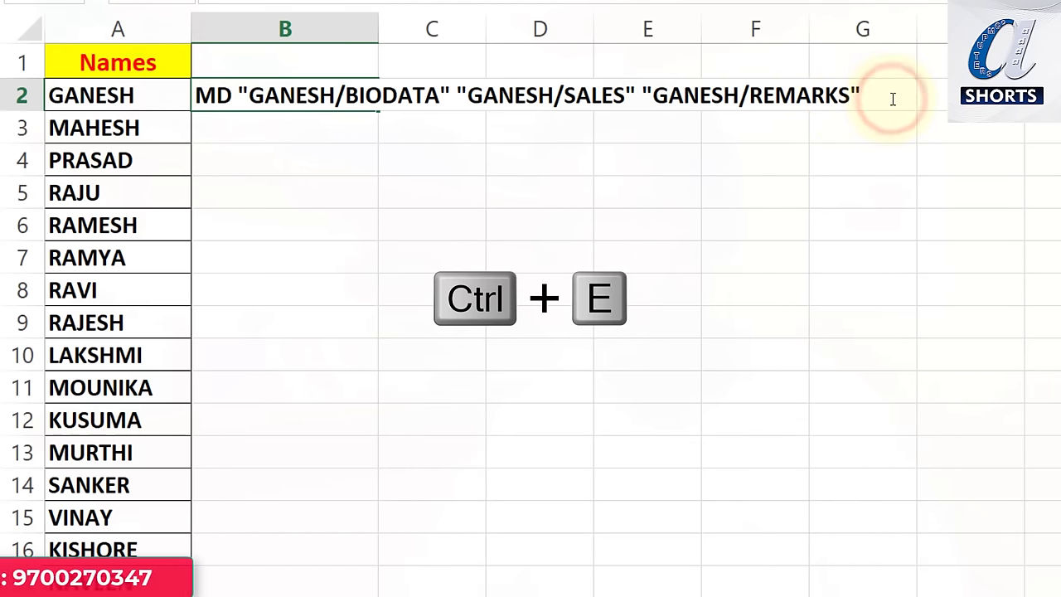
- Flash Fill the remaining names' commands below B2 from its pattern, and copy the MD commands in B2:B26
{"action": "key", "text": "Return"}
{"action": "key", "text": "ctrl+e"}
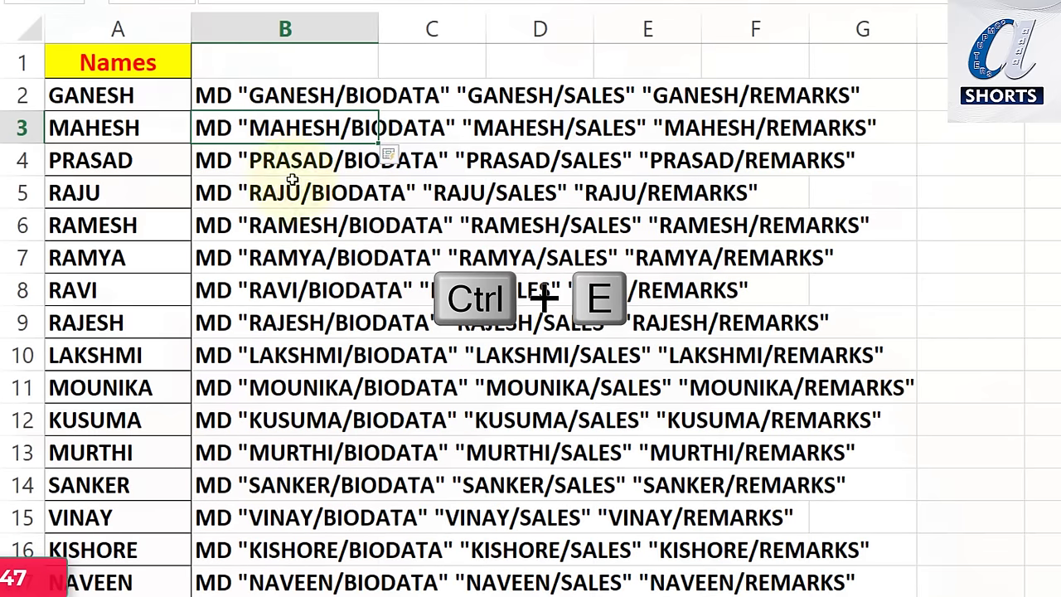
{"action": "left_click", "coordinate": [264, 98]}
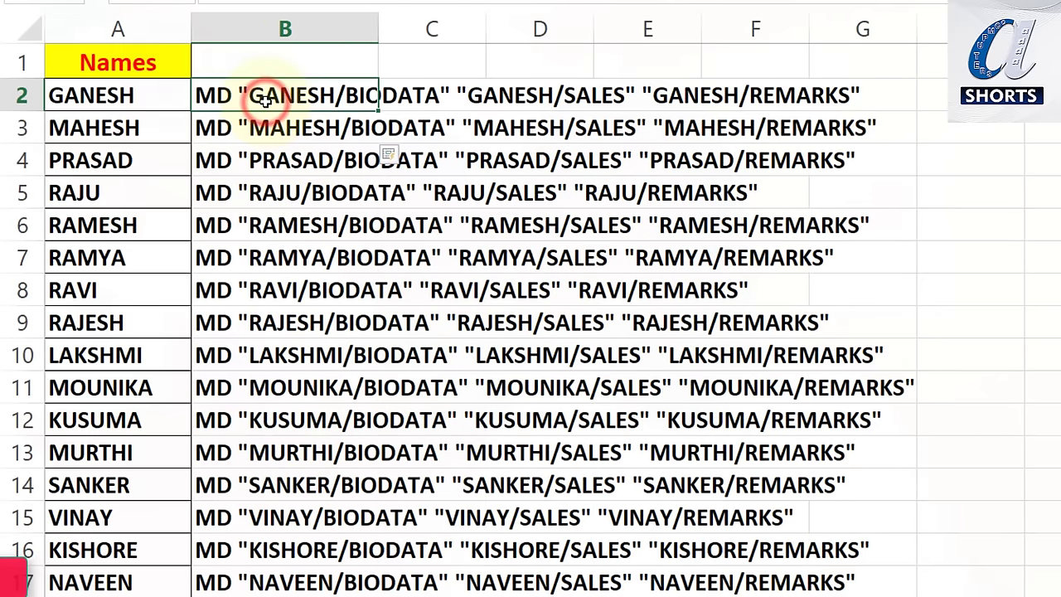
{"action": "scroll", "coordinate": [264, 99], "scroll_direction": "down", "scroll_amount": 1}
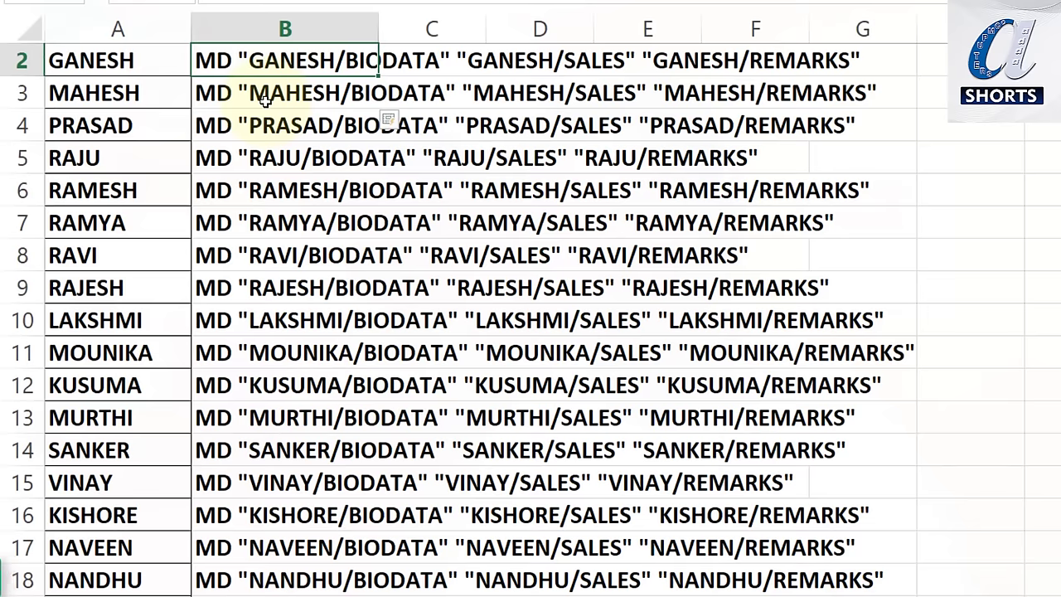
{"action": "key", "text": "ctrl+shift+Down"}
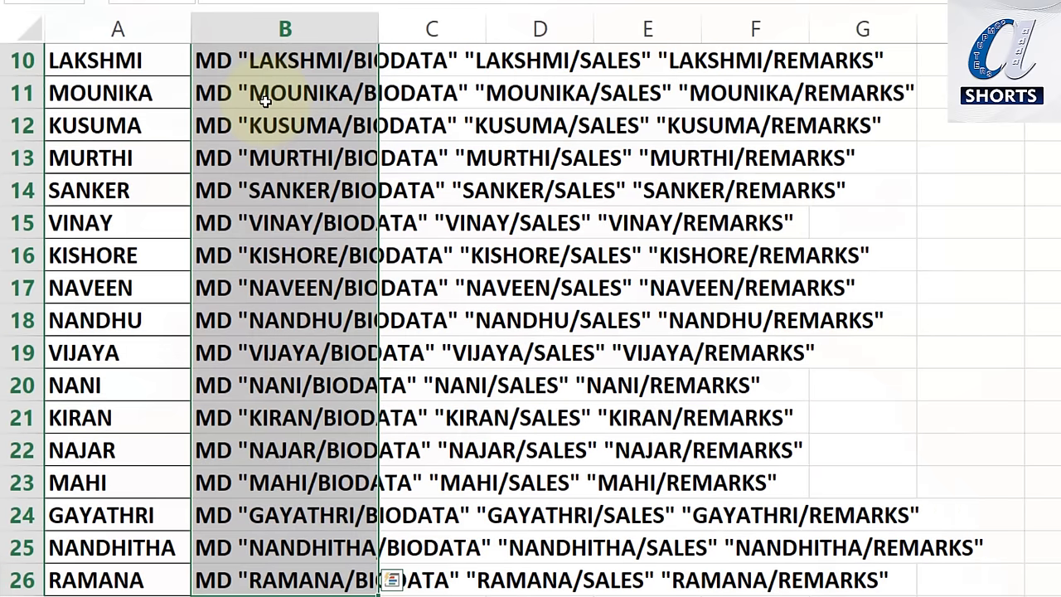
{"action": "key", "text": "ctrl+c"}
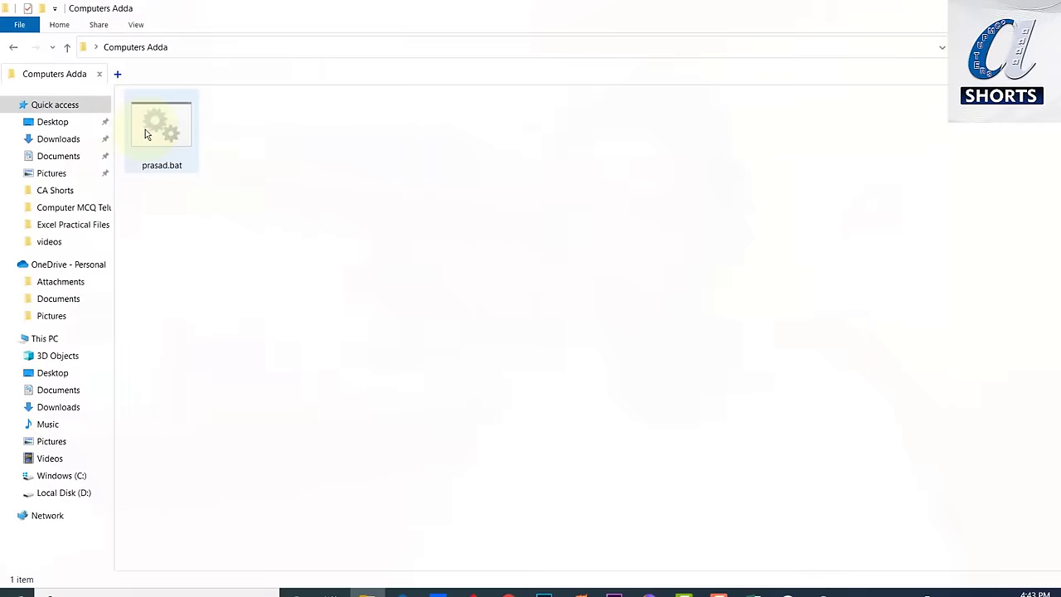
- Switch to File Explorer, open prasad.bat for editing, and replace its entire contents with the copied BIODATA, SALES and REMARKS subfolder commands, saving it
{"action": "left_click", "coordinate": [147, 132]}
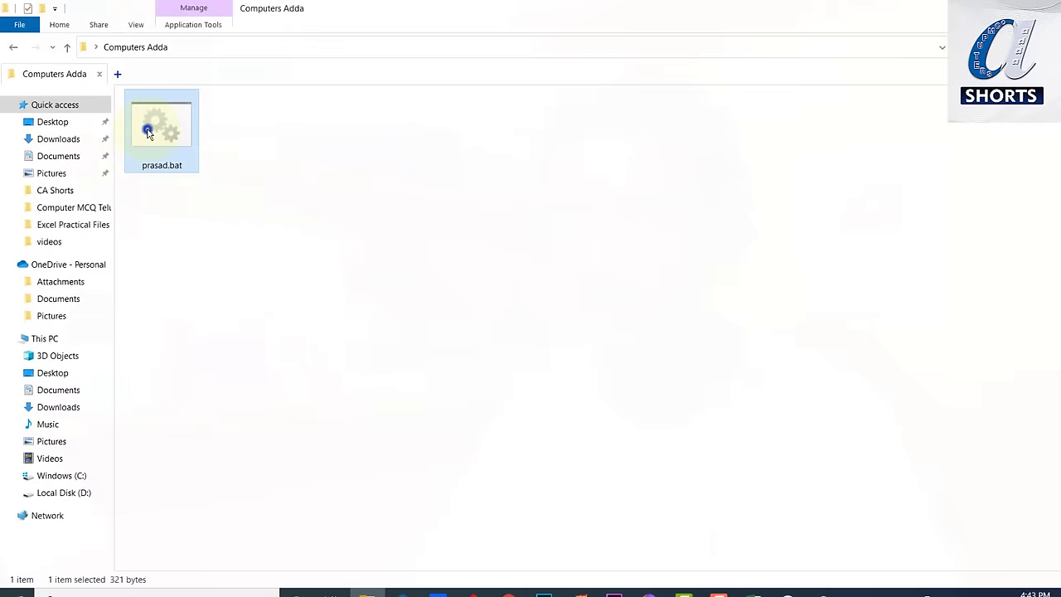
{"action": "right_click", "coordinate": [147, 133]}
{"action": "left_click", "coordinate": [169, 155]}
{"action": "left_click", "coordinate": [452, 354]}
{"action": "key", "text": "ctrl+a"}
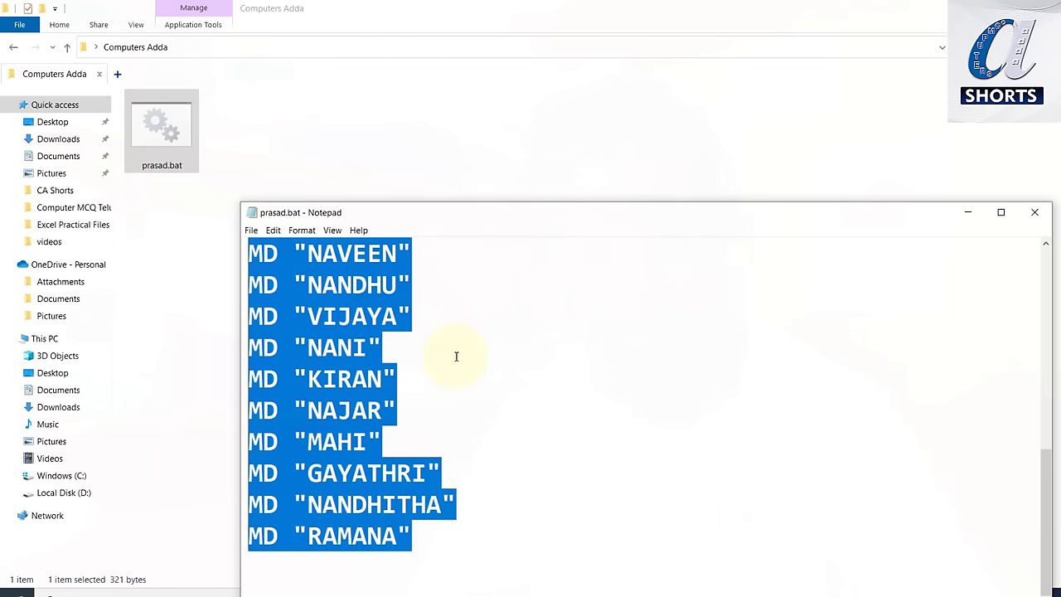
{"action": "key", "text": "ctrl+v"}
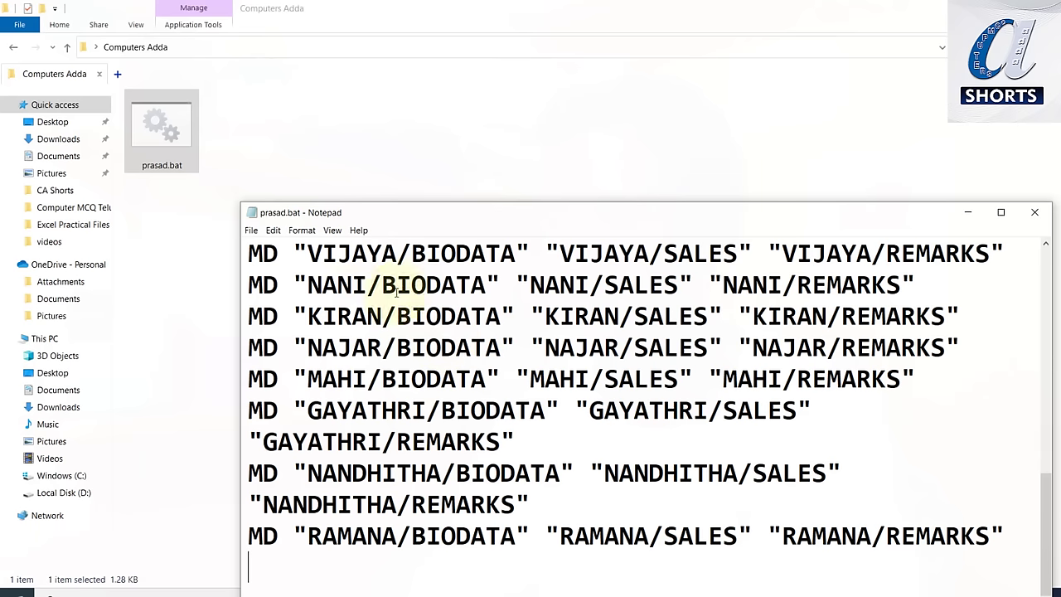
{"action": "left_click", "coordinate": [172, 171]}
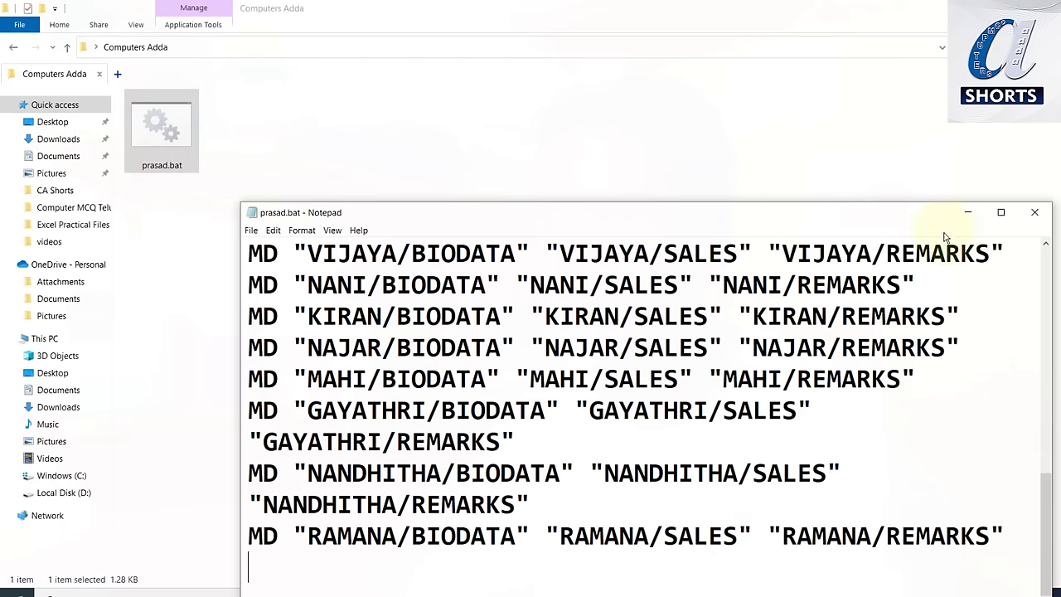
- Close the saved batch file in Notepad and run prasad.bat to generate the name folders with their subfolders
{"action": "left_click", "coordinate": [1035, 212]}
{"action": "left_click", "coordinate": [385, 159]}
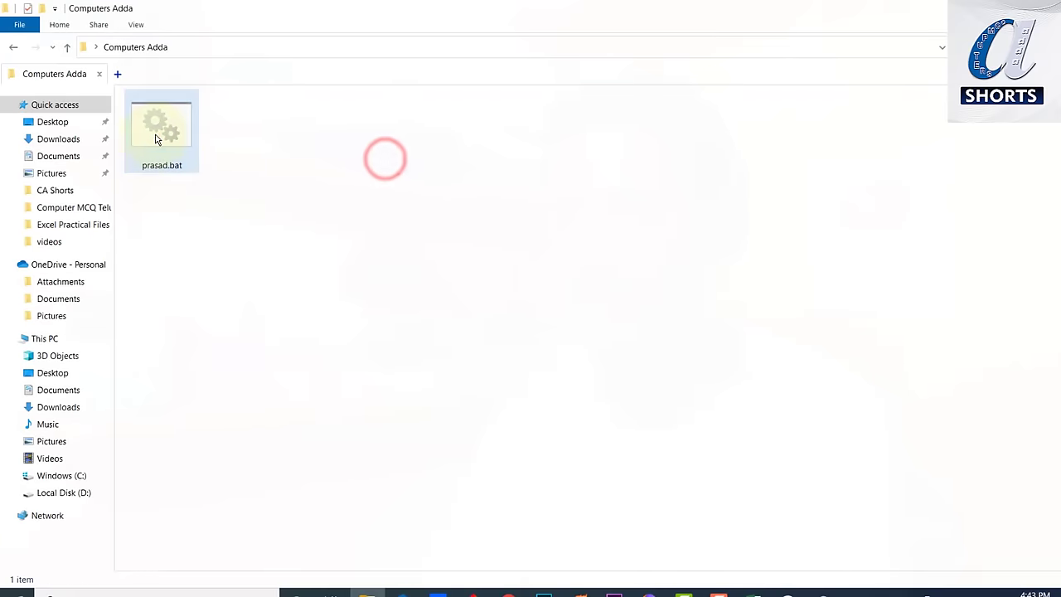
{"action": "double_click", "coordinate": [155, 138]}
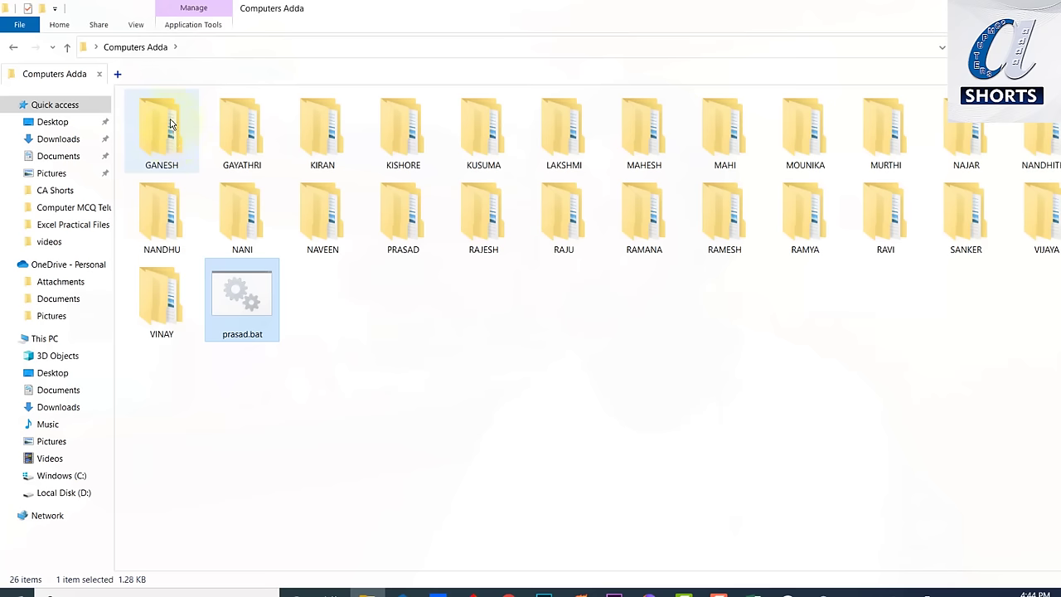
- Inspect the subfolders inside two of the generated name folders, returning to the Computers Adda folder after each
{"action": "left_click", "coordinate": [485, 136]}
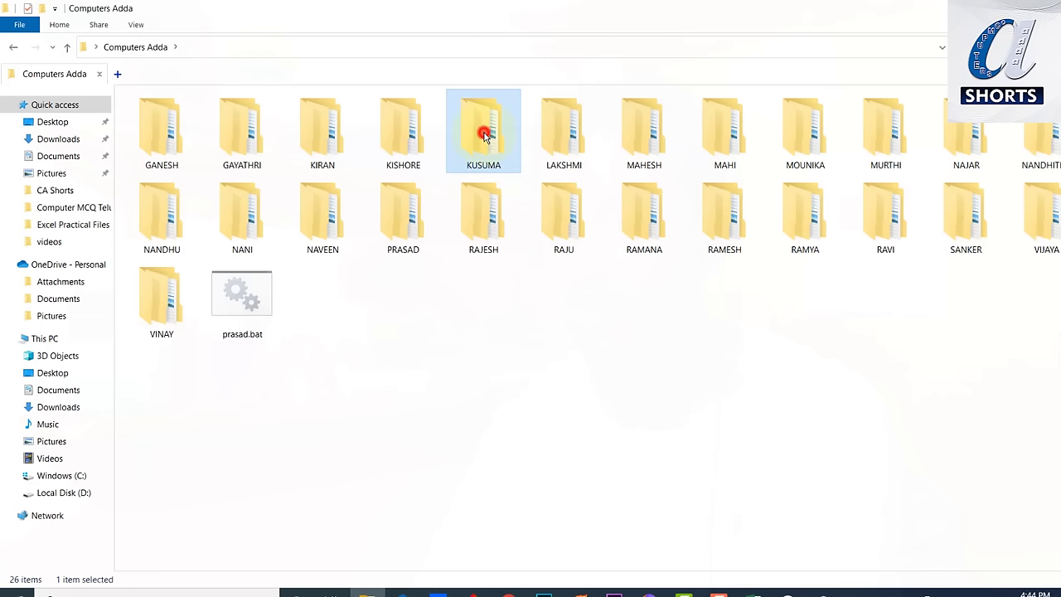
{"action": "double_click", "coordinate": [485, 135]}
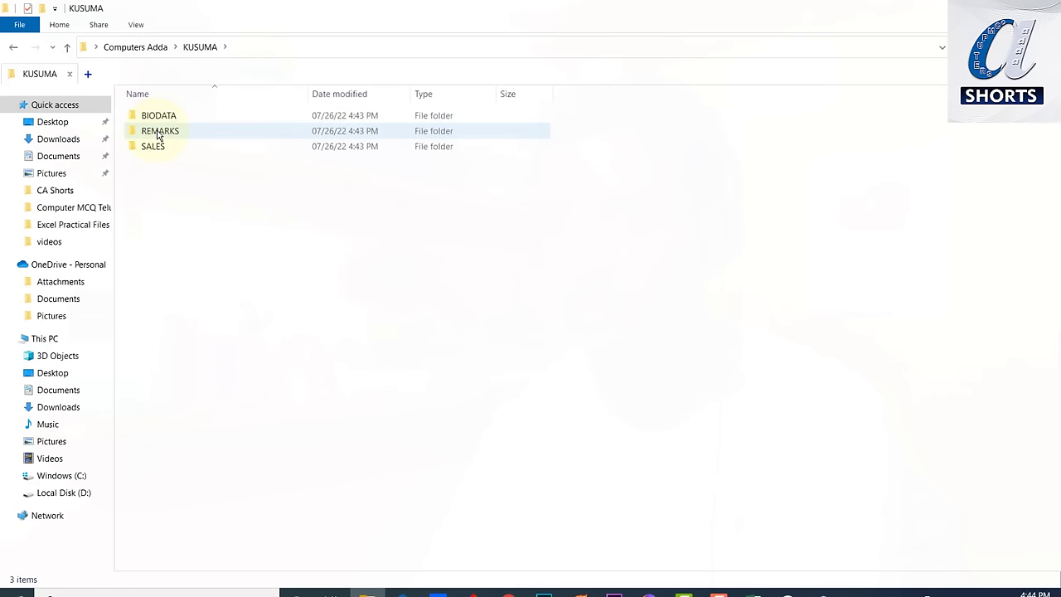
{"action": "left_click", "coordinate": [138, 48]}
{"action": "double_click", "coordinate": [730, 220]}
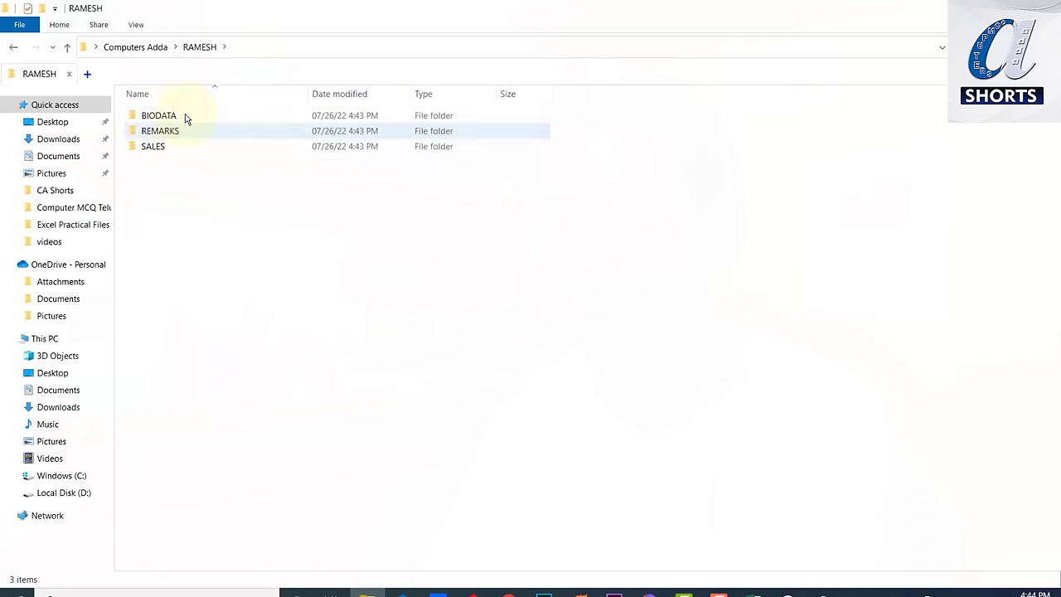
{"action": "left_click", "coordinate": [144, 47]}
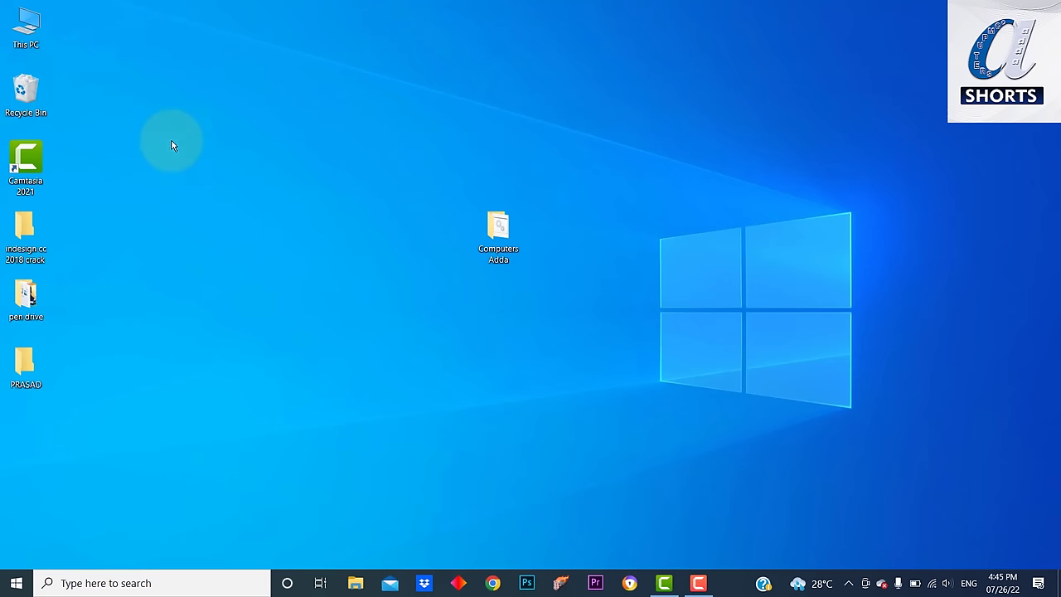
- Create a new folder on the desktop
{"action": "right_click", "coordinate": [206, 101]}
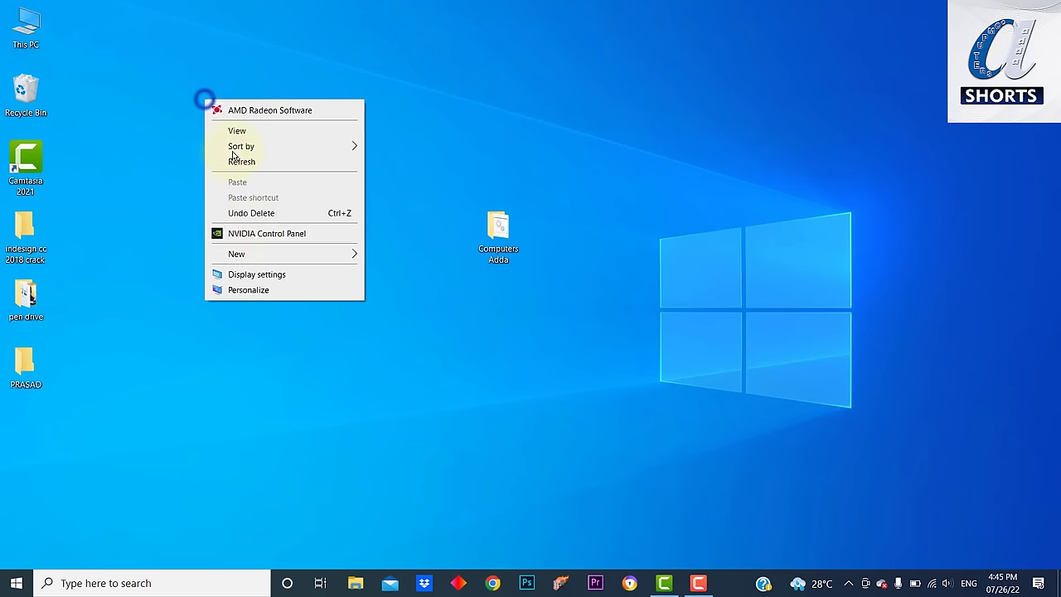
{"action": "mouse_move", "coordinate": [348, 261]}
{"action": "left_click", "coordinate": [380, 256]}
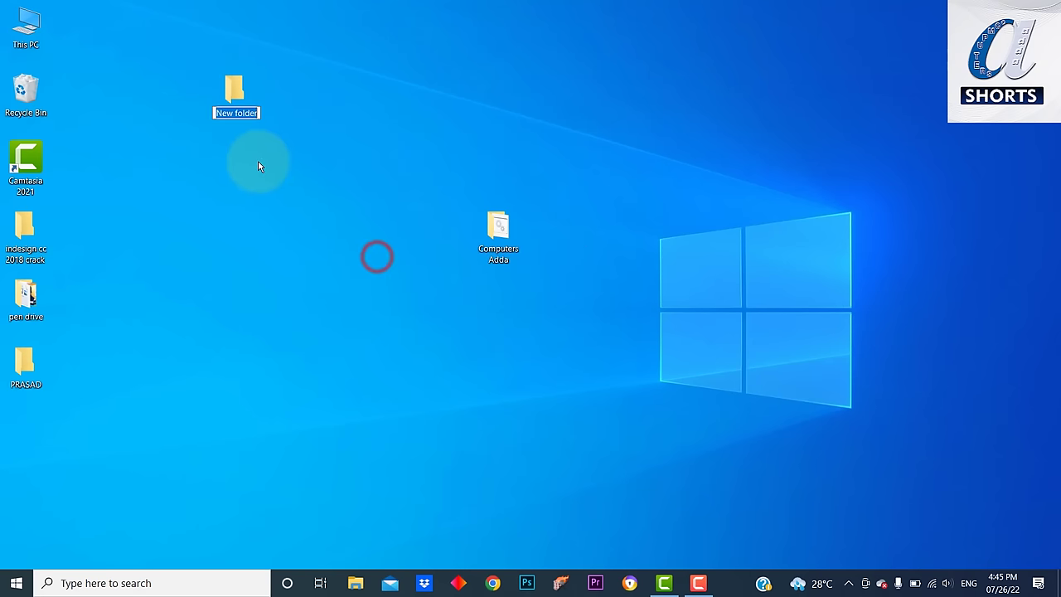
- Try to name the new desktop folder with the reserved device name PRN
{"action": "type", "text": "PR"}
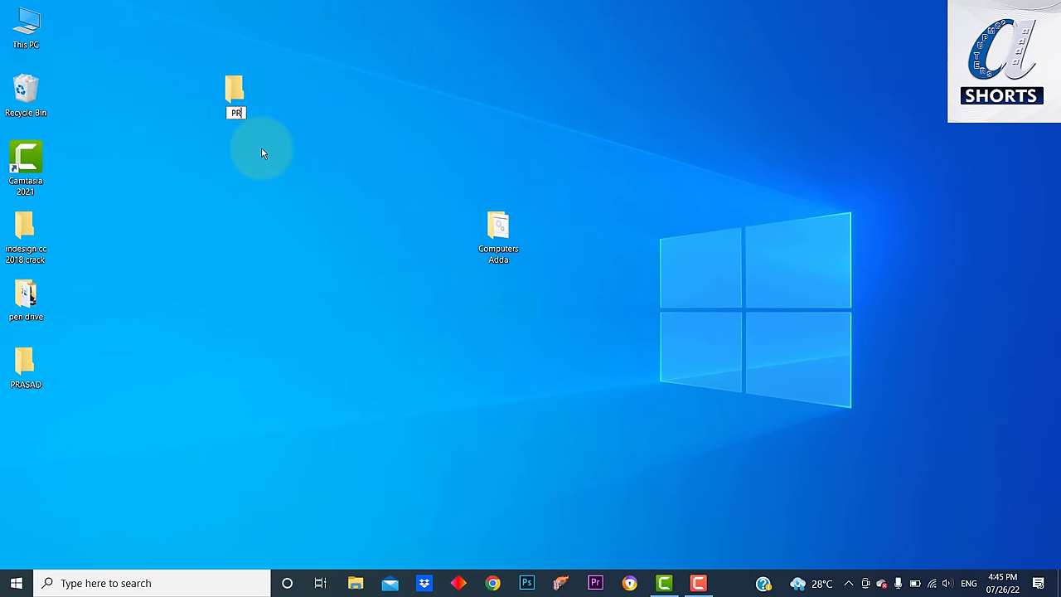
{"action": "type", "text": "A"}
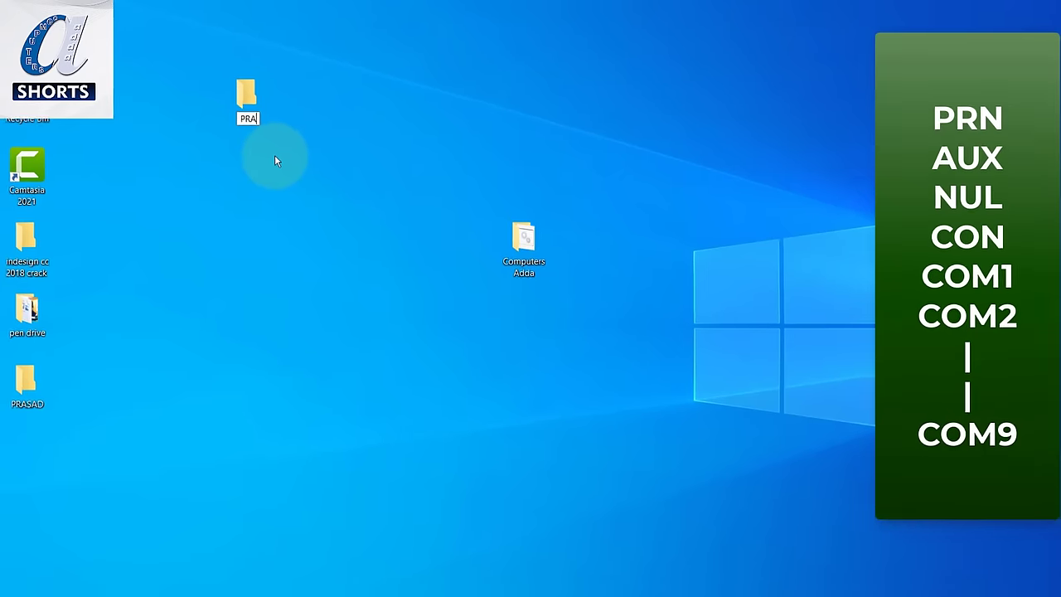
{"action": "key", "text": "BackSpace"}
{"action": "key", "text": "BackSpace"}
{"action": "key", "text": "BackSpace"}
{"action": "type", "text": "PRN"}
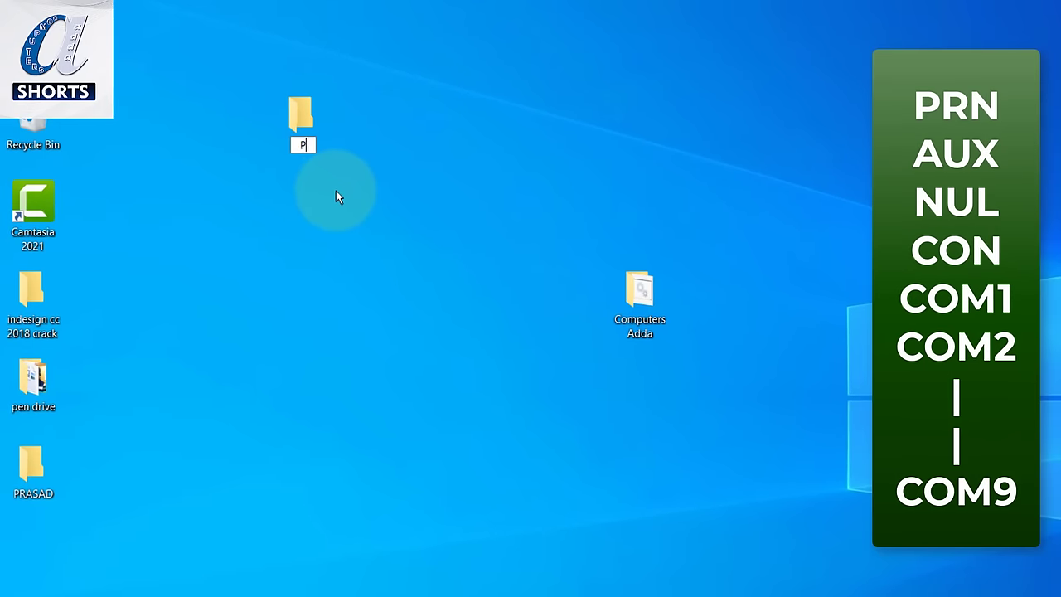
{"action": "key", "text": "Return"}
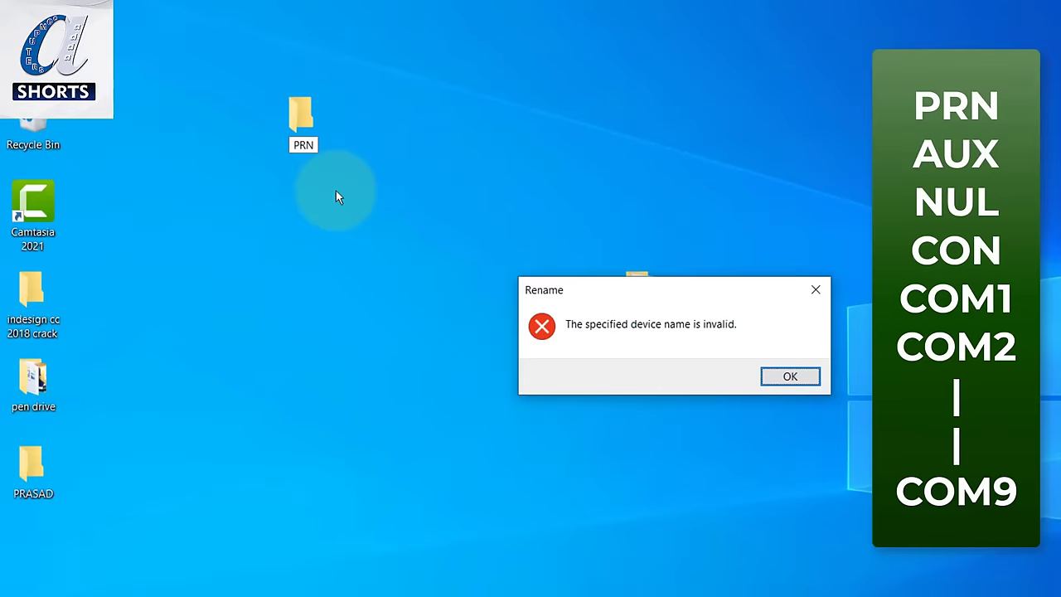
{"action": "key", "text": "Return"}
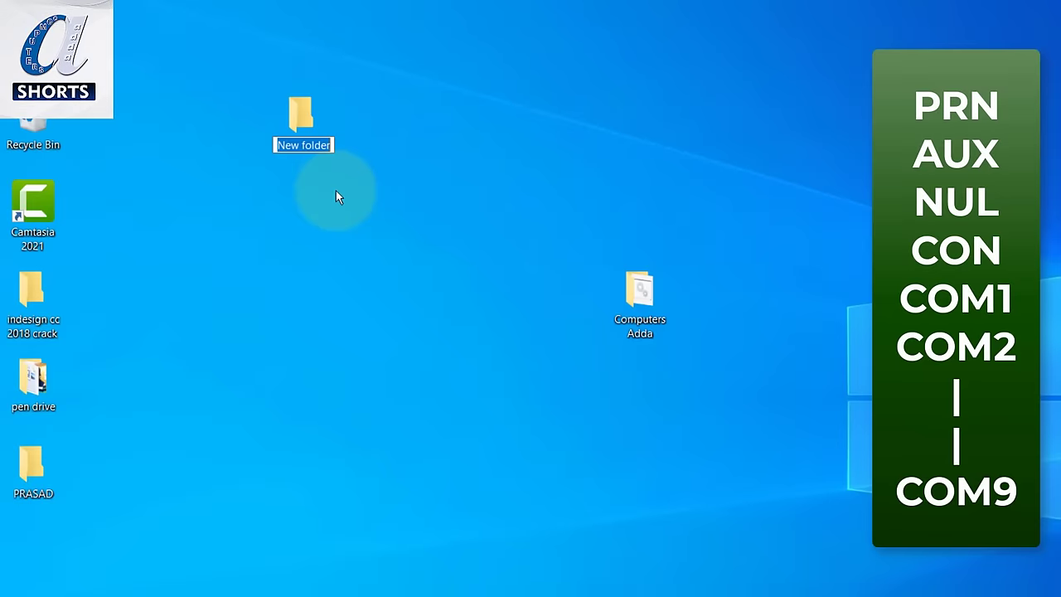
- Try the reserved device names AUX and COM1 as names for the new desktop folder
{"action": "type", "text": "AUX"}
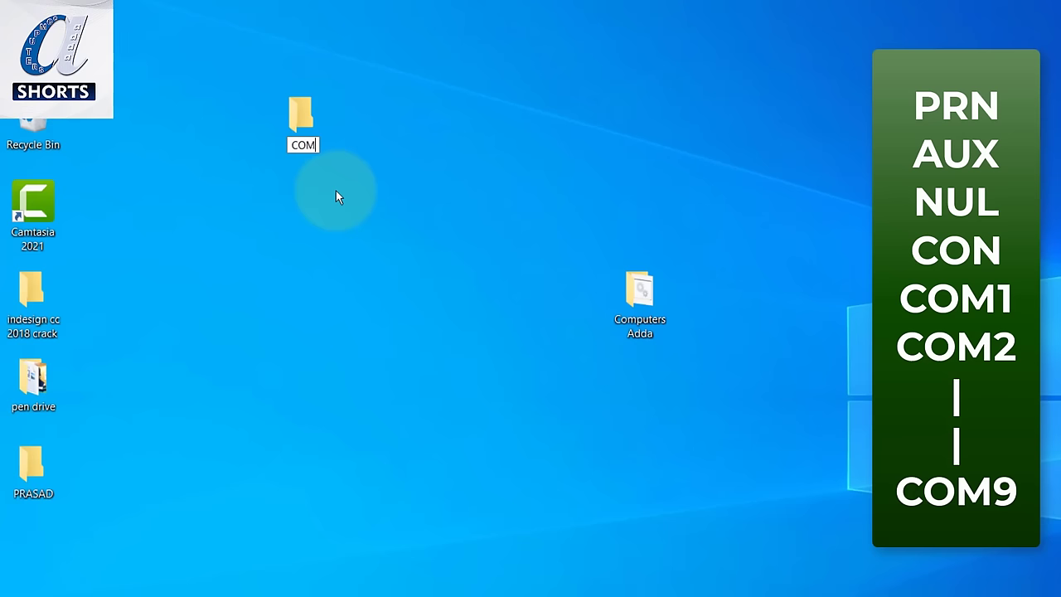
{"action": "type", "text": "1"}
{"action": "key", "text": "Return"}
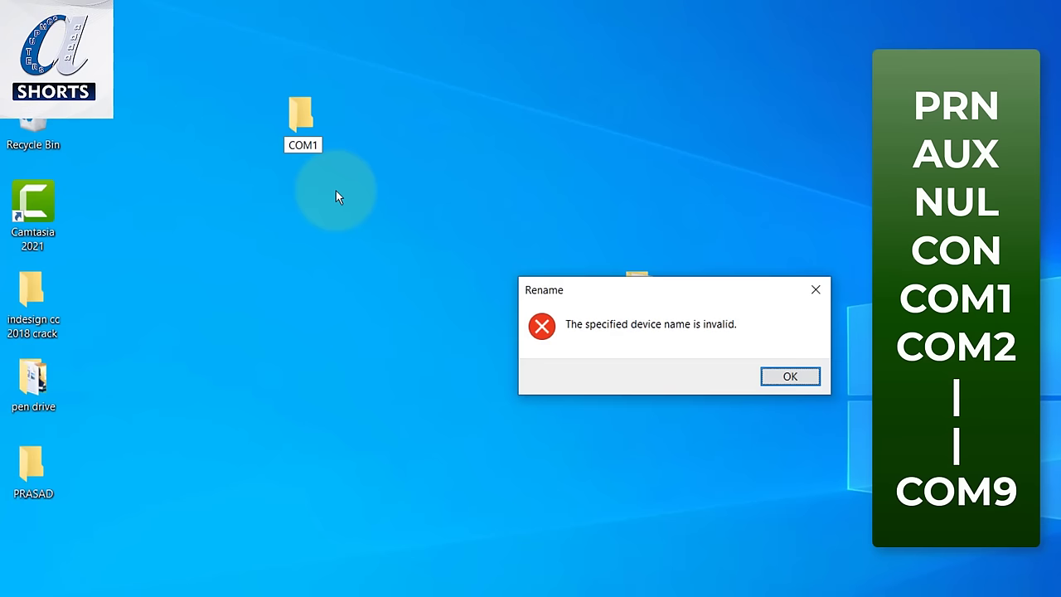